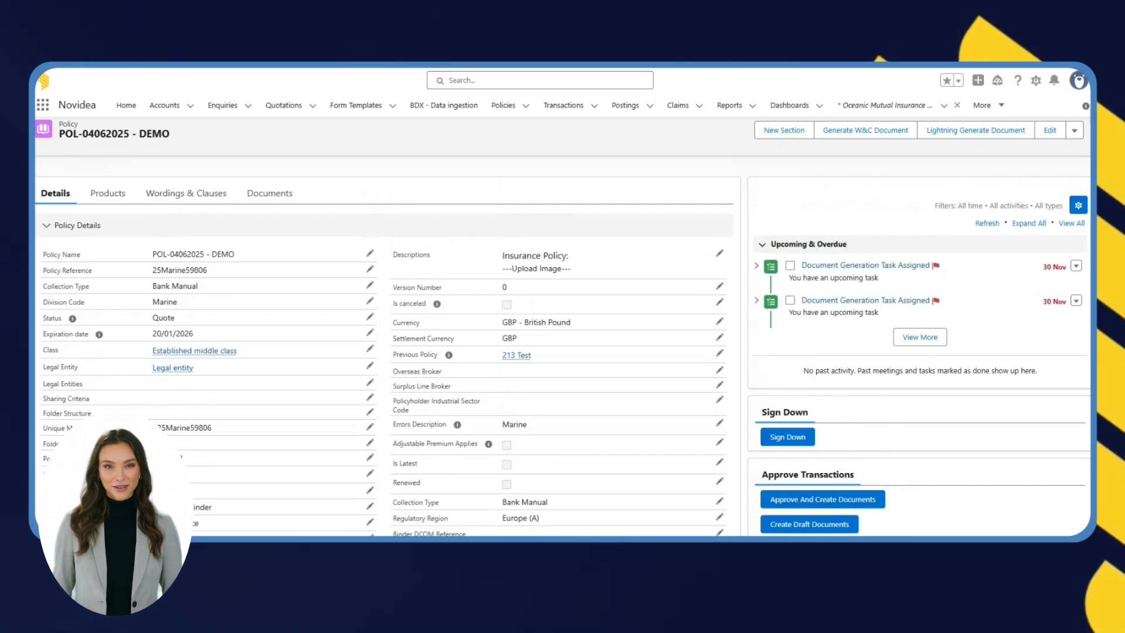
Step: Generate a wordings and clauses document for the policy from the MRC Demo template in docx format
{"action": "left_click", "coordinate": [221, 210]}
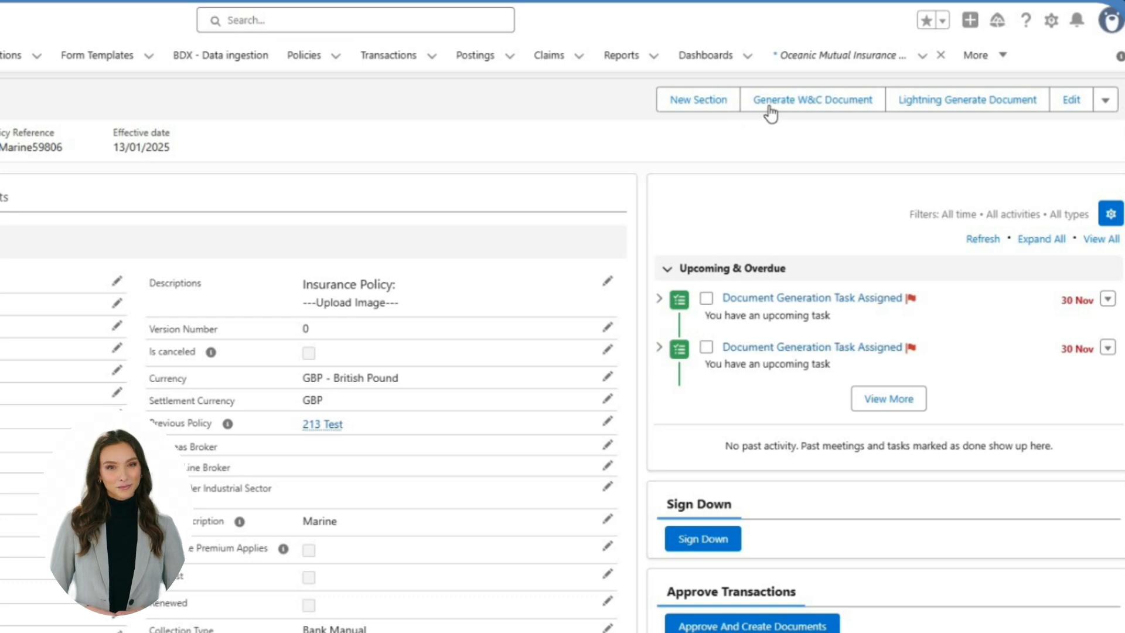
{"action": "left_click", "coordinate": [771, 112]}
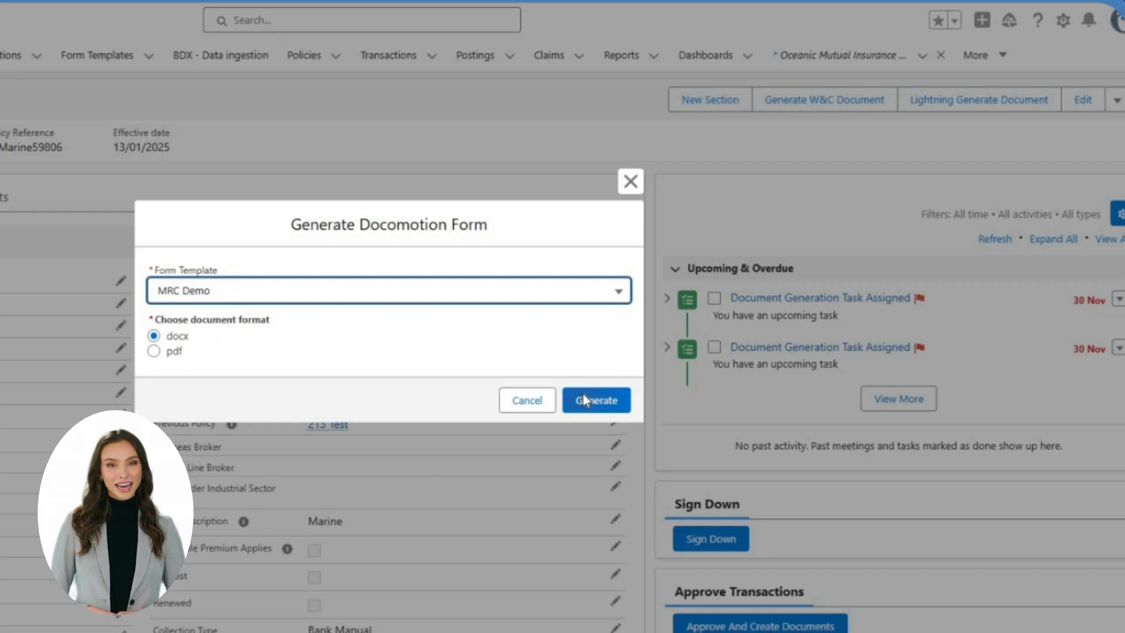
{"action": "left_click", "coordinate": [584, 400]}
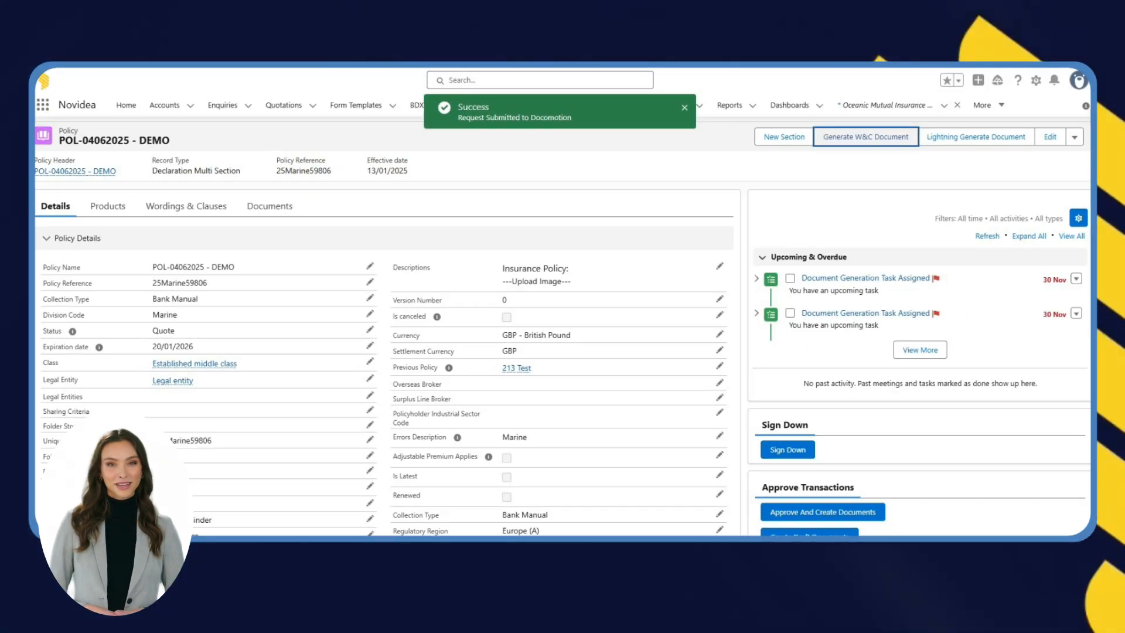
Step: Open the newest MRC Demo DOCX from the policy's documents in Word
{"action": "left_click", "coordinate": [269, 209]}
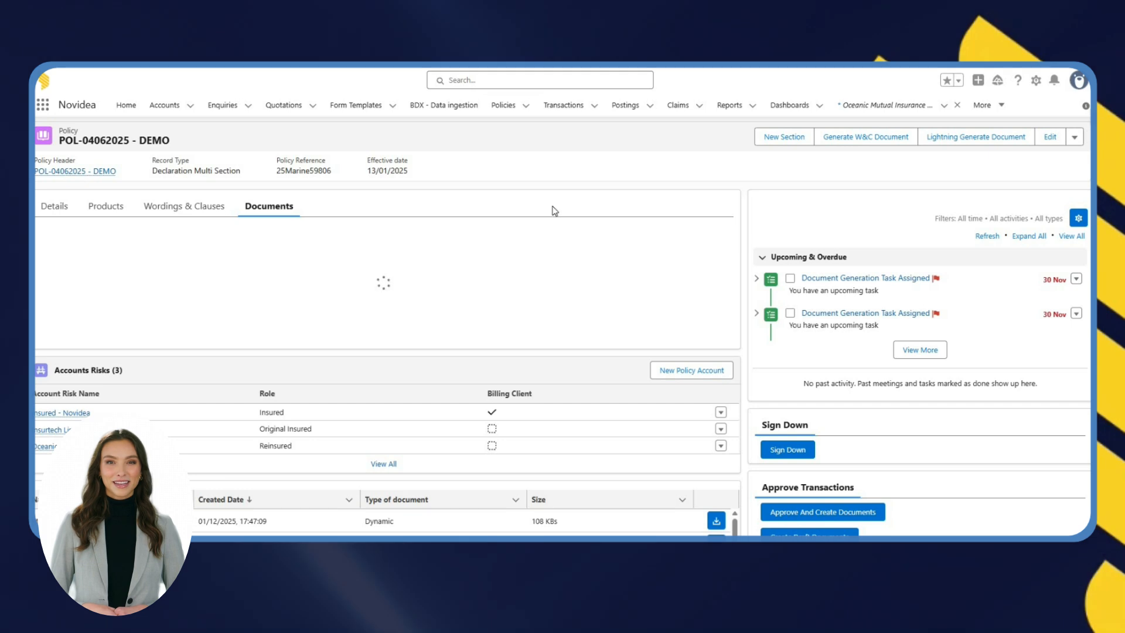
{"action": "scroll", "coordinate": [726, 291], "scroll_direction": "down", "scroll_amount": 3}
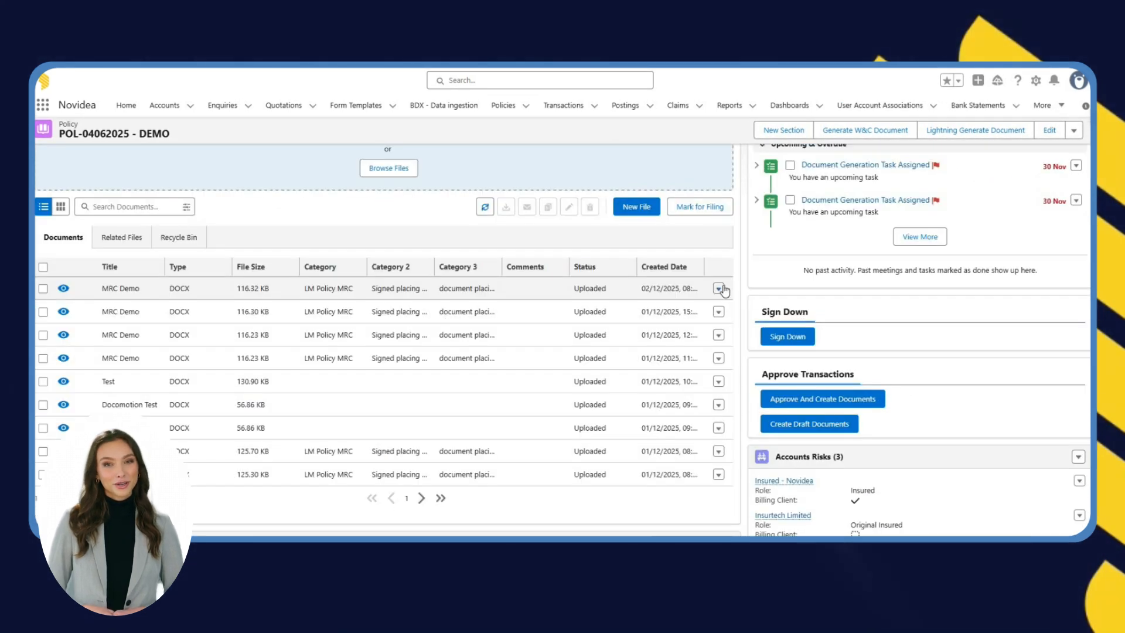
{"action": "left_click", "coordinate": [719, 289]}
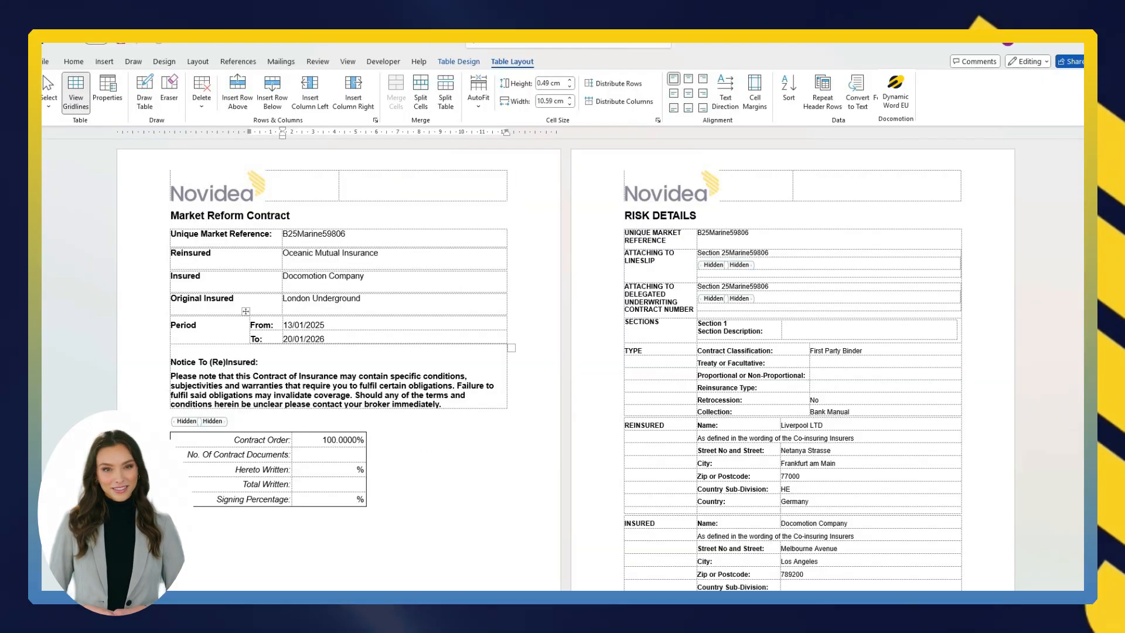
Step: Launch the Dynamic Word add-in for the Market Reform Contract and switch it to Edit Mode
{"action": "left_click", "coordinate": [78, 64]}
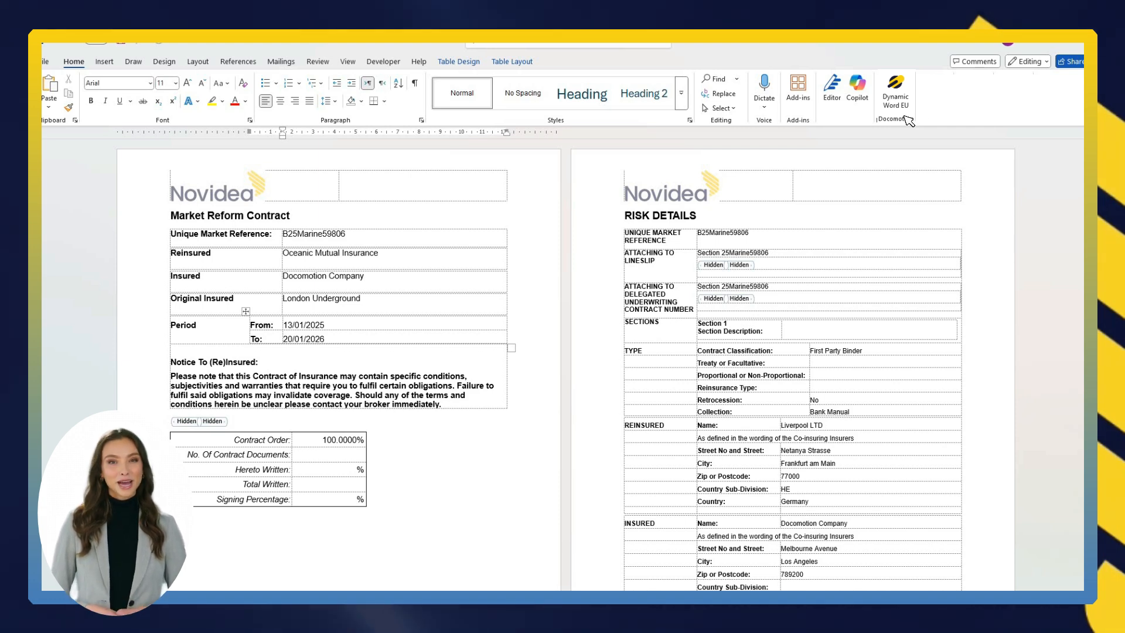
{"action": "left_click", "coordinate": [897, 94]}
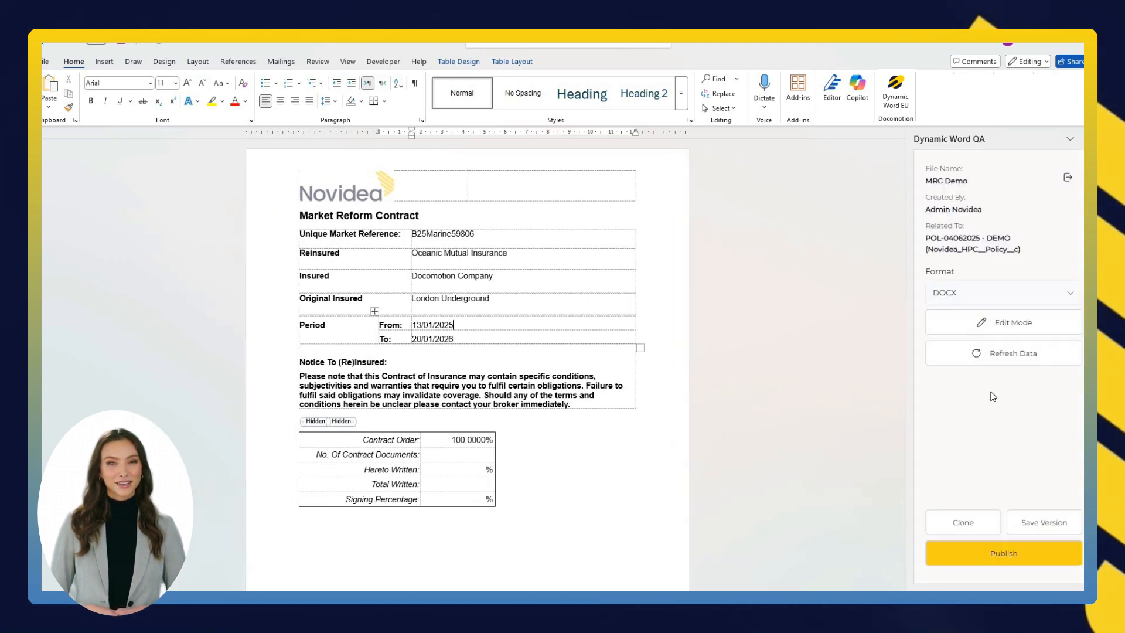
{"action": "left_click", "coordinate": [1064, 318]}
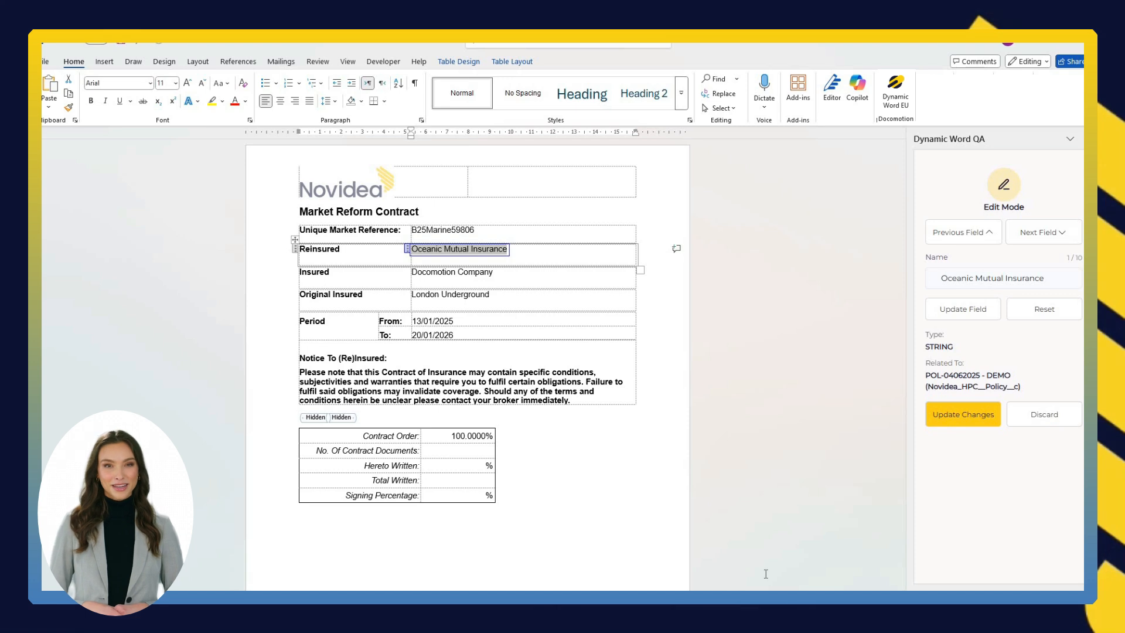
Step: Replace the Reinsured name with Apex Global Underwriting and advance to the next editable field
{"action": "key", "text": "Delete"}
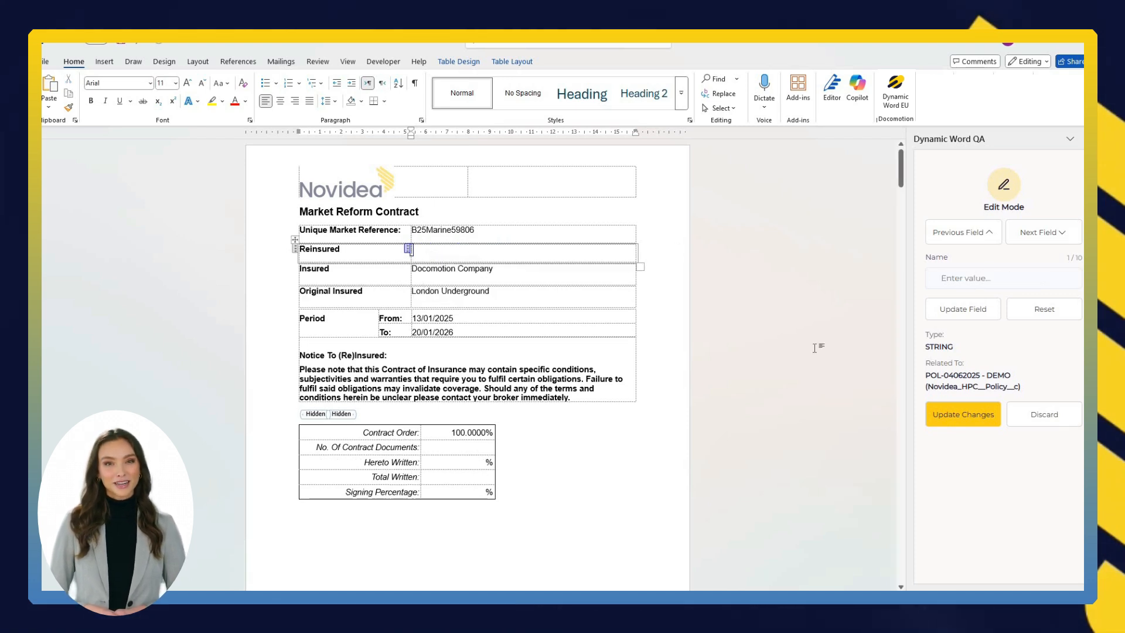
{"action": "left_click", "coordinate": [1051, 233]}
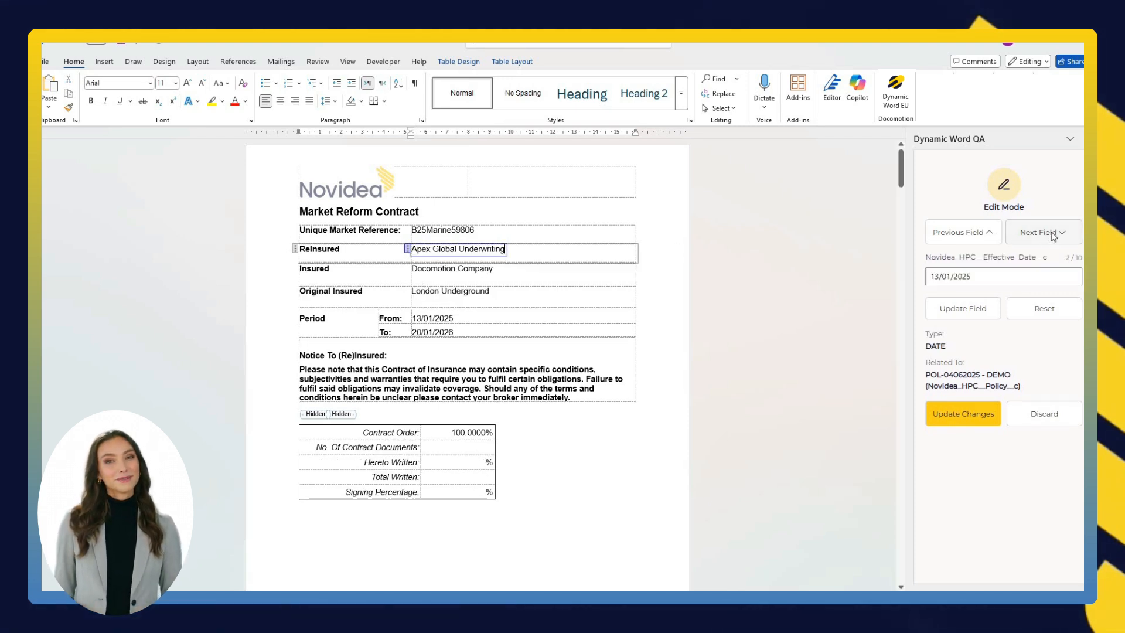
Step: Set the contract period to run from 20/01/2025 to 27/01/2026
{"action": "left_click", "coordinate": [462, 247]}
{"action": "left_click", "coordinate": [392, 317]}
{"action": "left_click", "coordinate": [462, 262]}
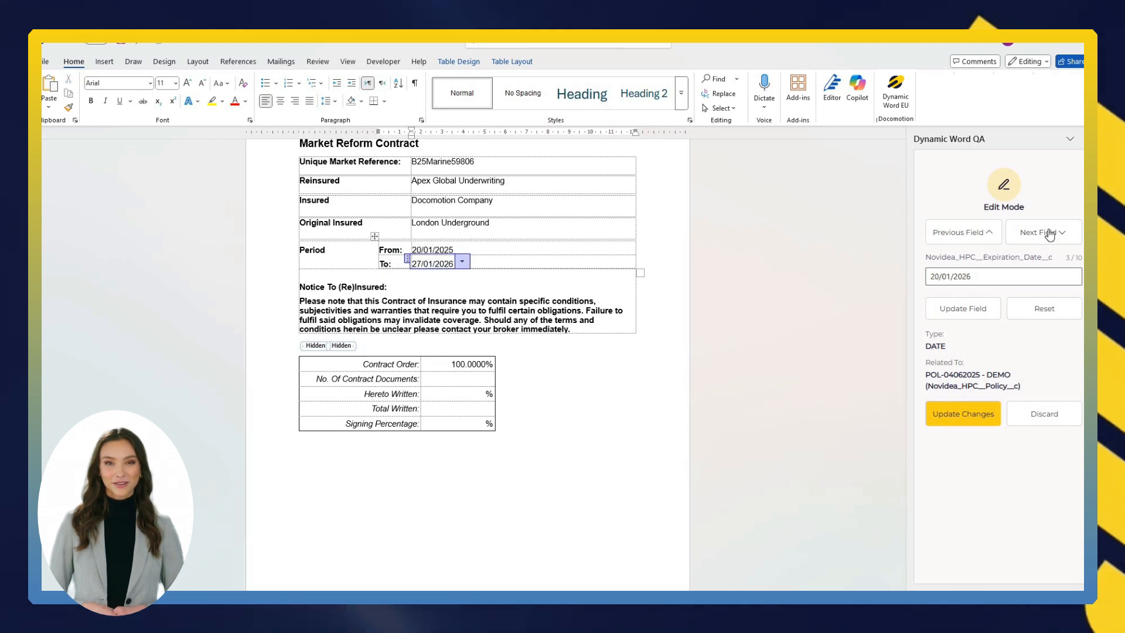
Step: Set the Collection field under Type to Office and tick the Is Canceled? value
{"action": "left_click", "coordinate": [1014, 232]}
{"action": "left_click", "coordinate": [504, 250]}
{"action": "left_click", "coordinate": [514, 251]}
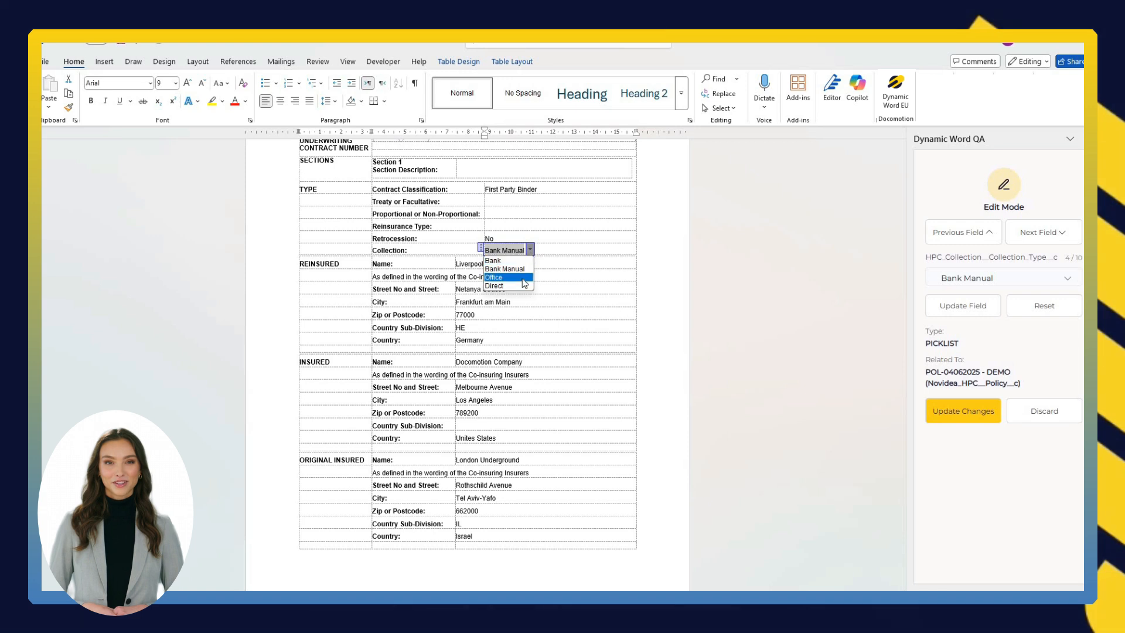
{"action": "left_click", "coordinate": [502, 262]}
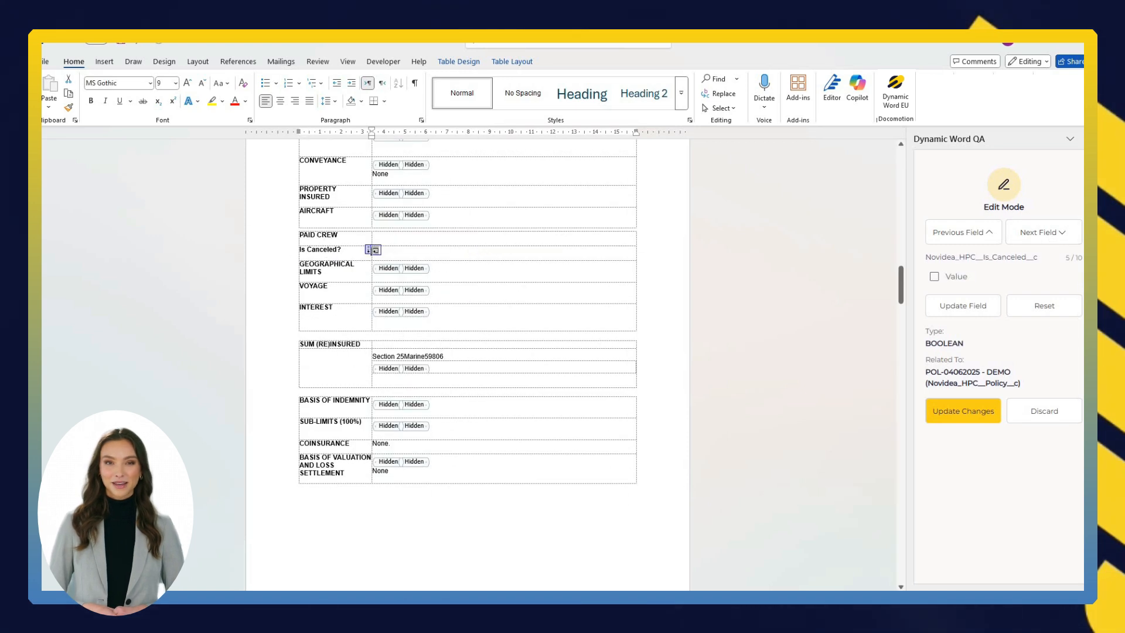
{"action": "left_click", "coordinate": [934, 276]}
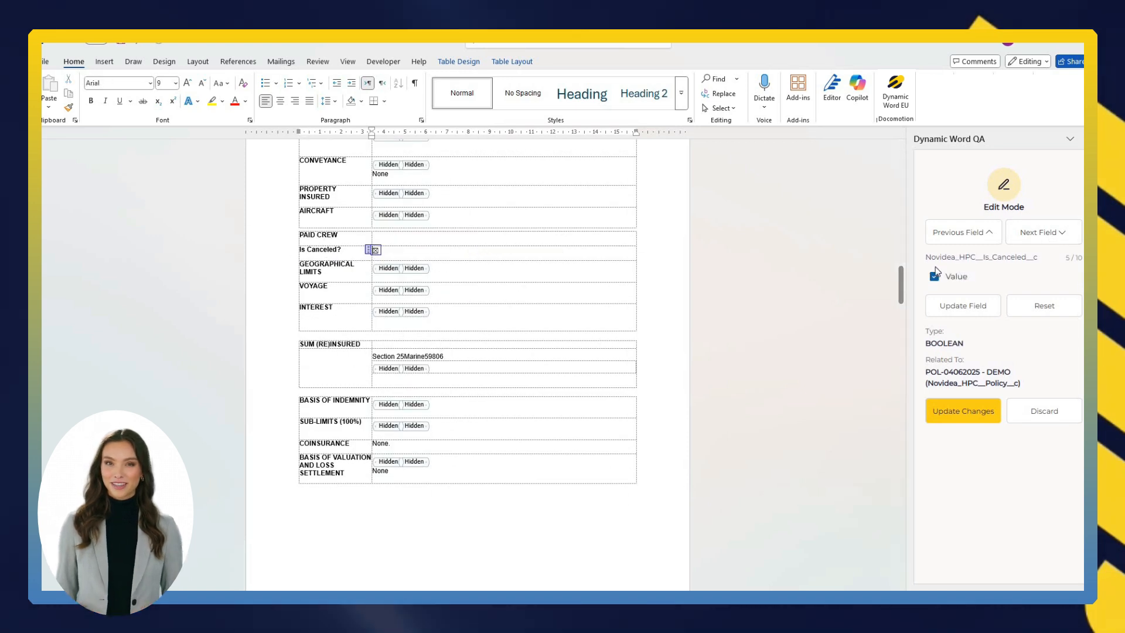
Step: Replace the upload placeholder in the Description field with the picture loanstreet-life-insurance-review-2.png from Downloads
{"action": "left_click", "coordinate": [1067, 237]}
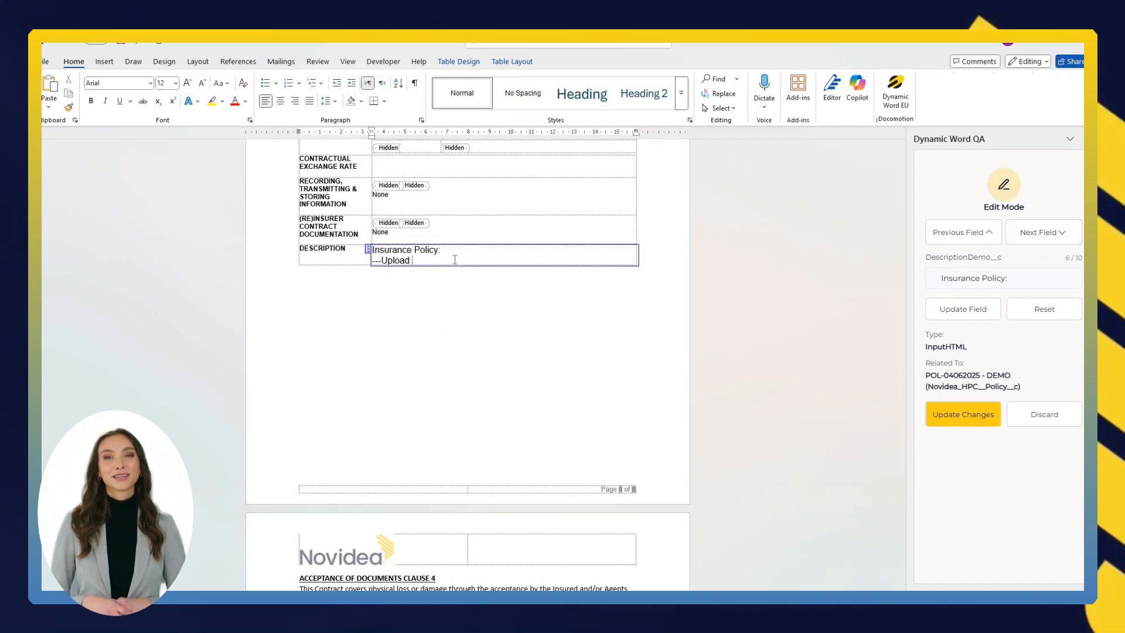
{"action": "left_click", "coordinate": [103, 62]}
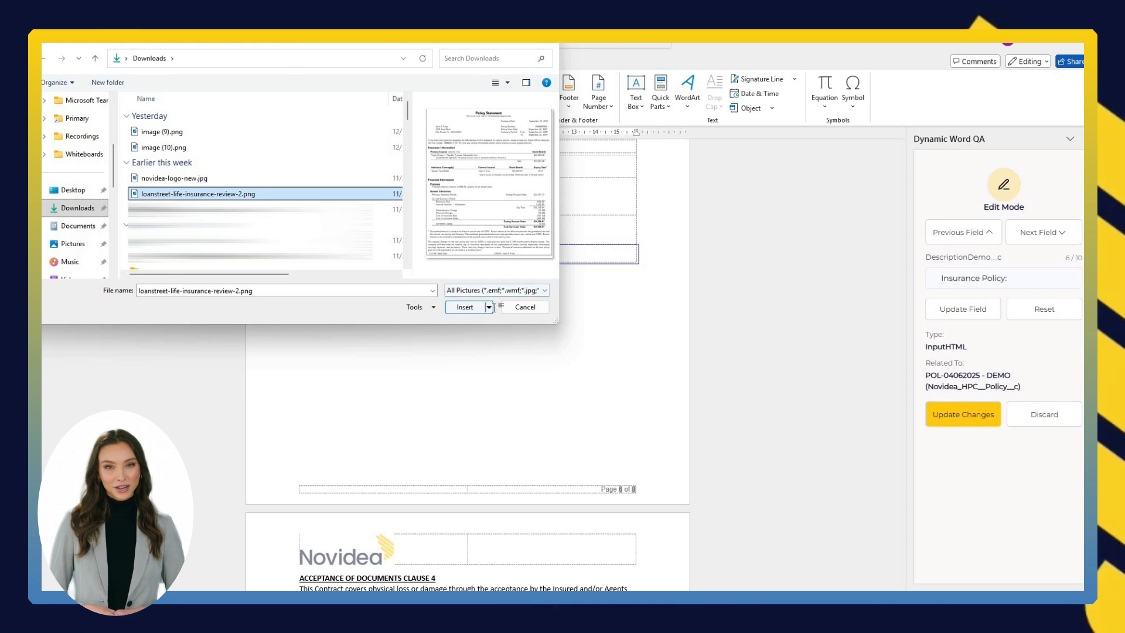
{"action": "left_click", "coordinate": [464, 309]}
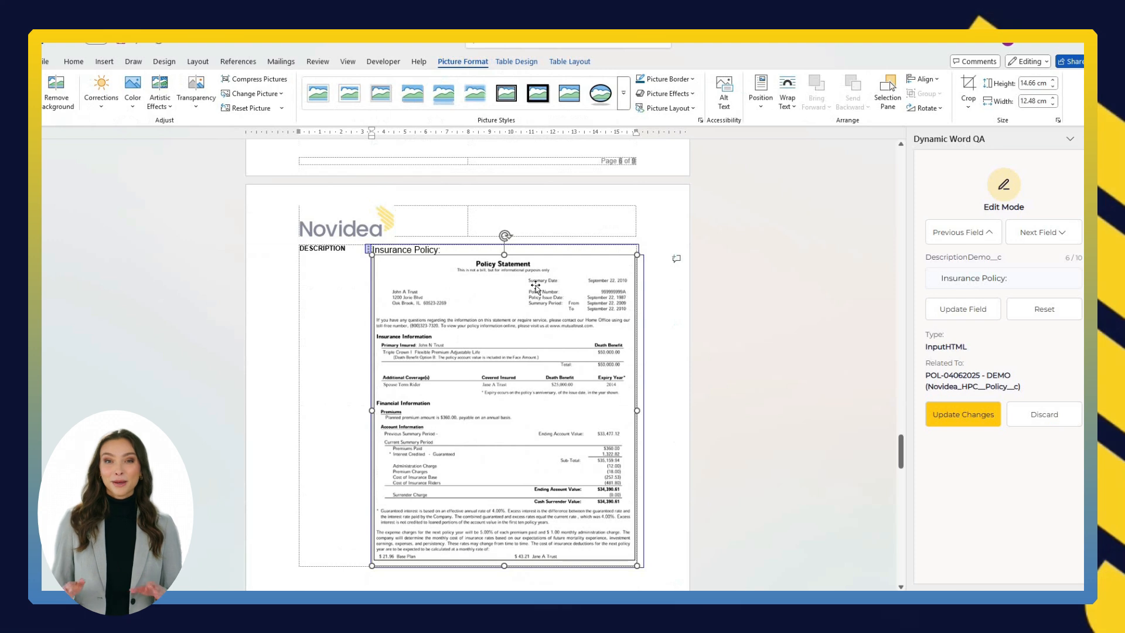
Step: Replace the Acceptance of Documents clause text with two bullets covering fraudulent Bills of Lading and good-faith acceptance of forged shipping documents
{"action": "left_click", "coordinate": [1046, 234]}
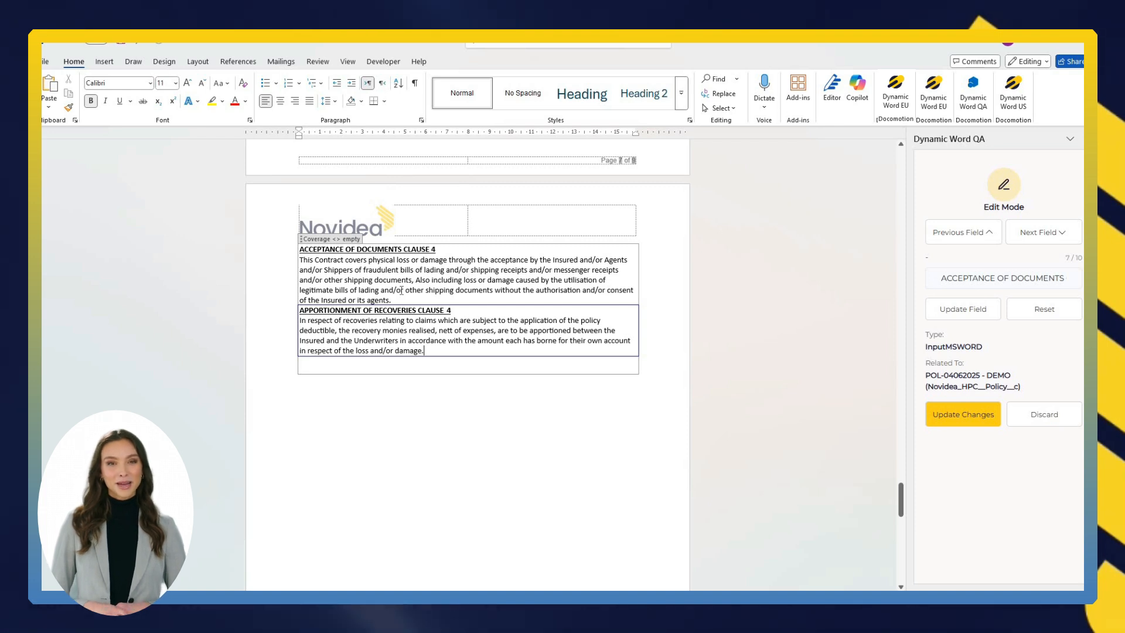
{"action": "type", "text": "This insurance shall not be prejudiced by the acceptance of fraudulent Bills of Lading, Shipping Receipts, or other transport documents by the Insured or their Agents, provided that the Insured was not privy to the fraud."}
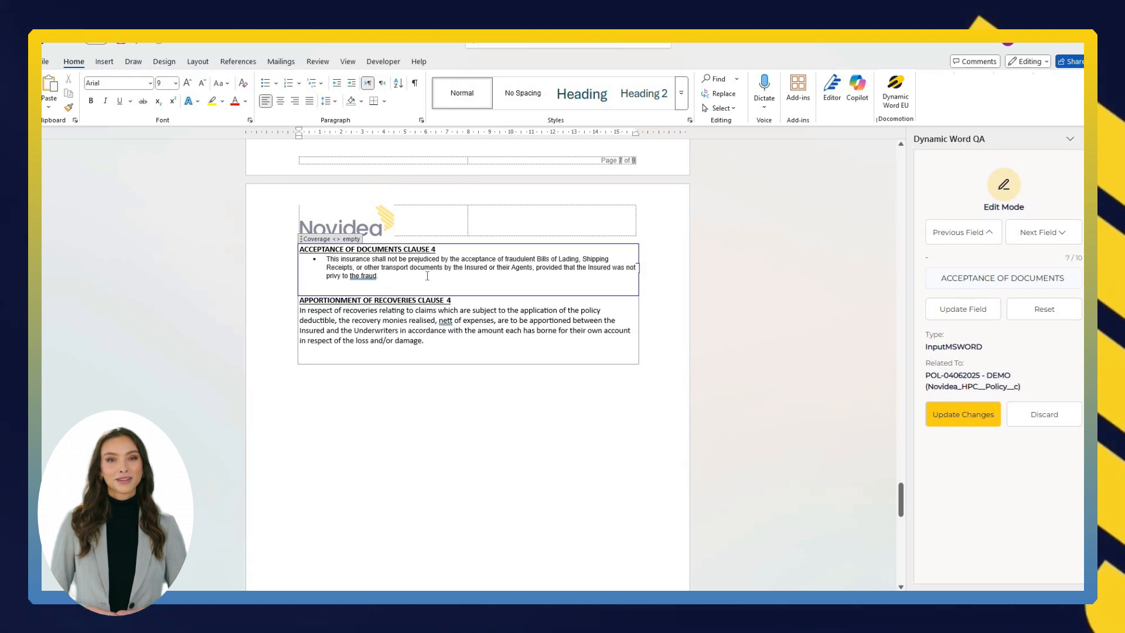
{"action": "type", "text": "It is hereby noted and agreed that coverage extends to physical loss or damage resulting from the acceptance of fraudulent or forged shipping documents. This extension applies solely where the Insured and/or their Agents have acted in good faith and were unaware of the fraudulent nature of said documents"}
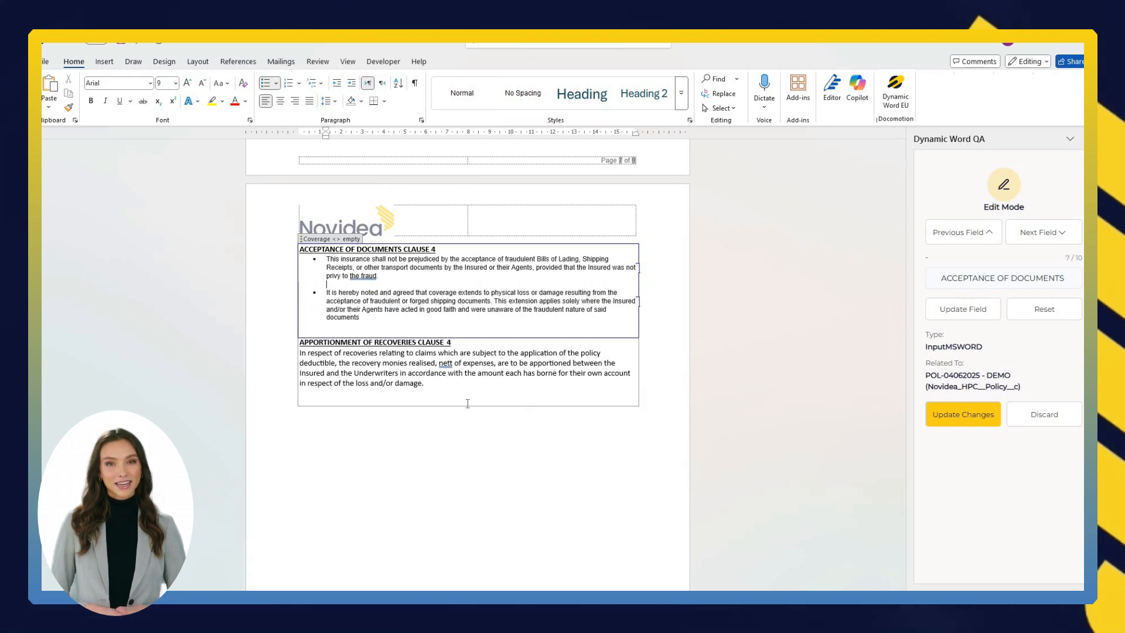
{"action": "left_click", "coordinate": [428, 383]}
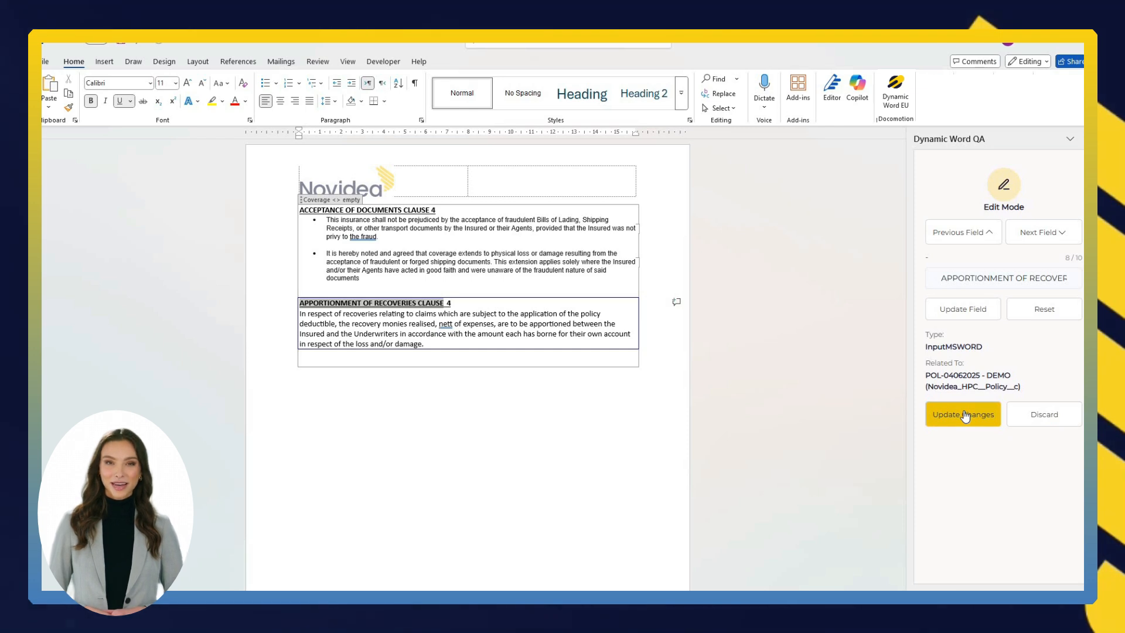
Step: Update the policy record with the edited field values and confirm the action
{"action": "left_click", "coordinate": [965, 415]}
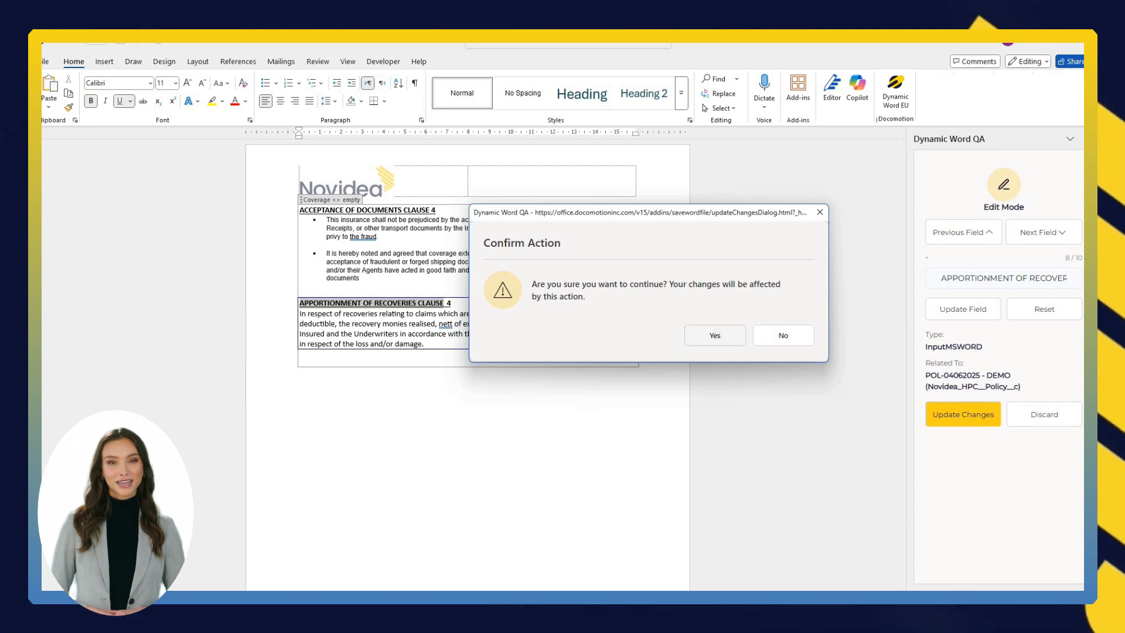
{"action": "left_click", "coordinate": [715, 335]}
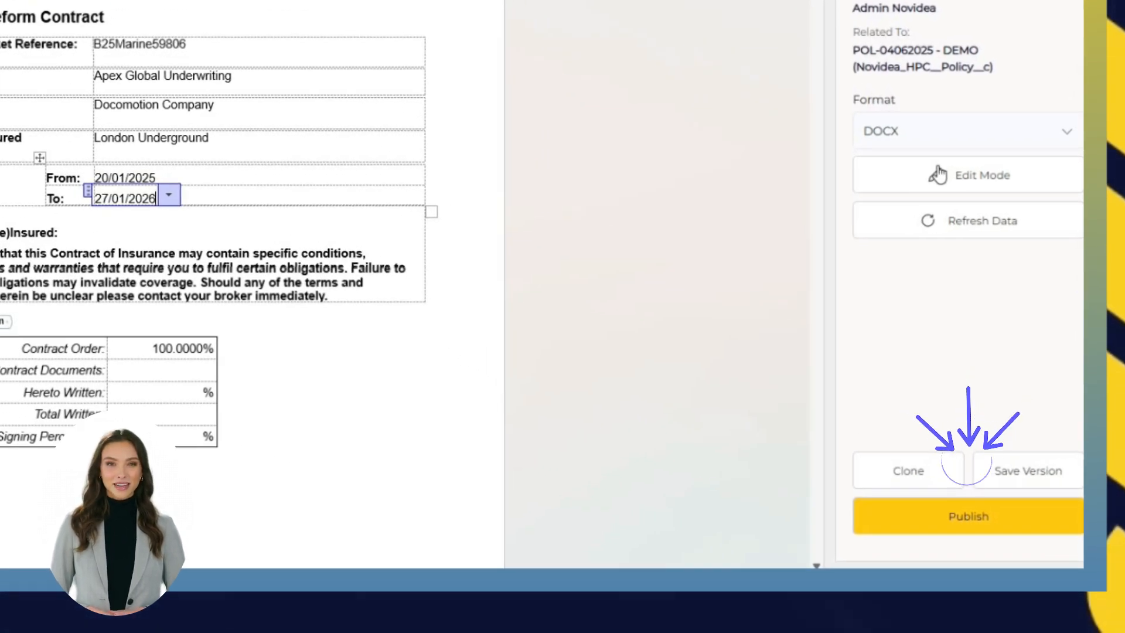
{"action": "left_click", "coordinate": [962, 132]}
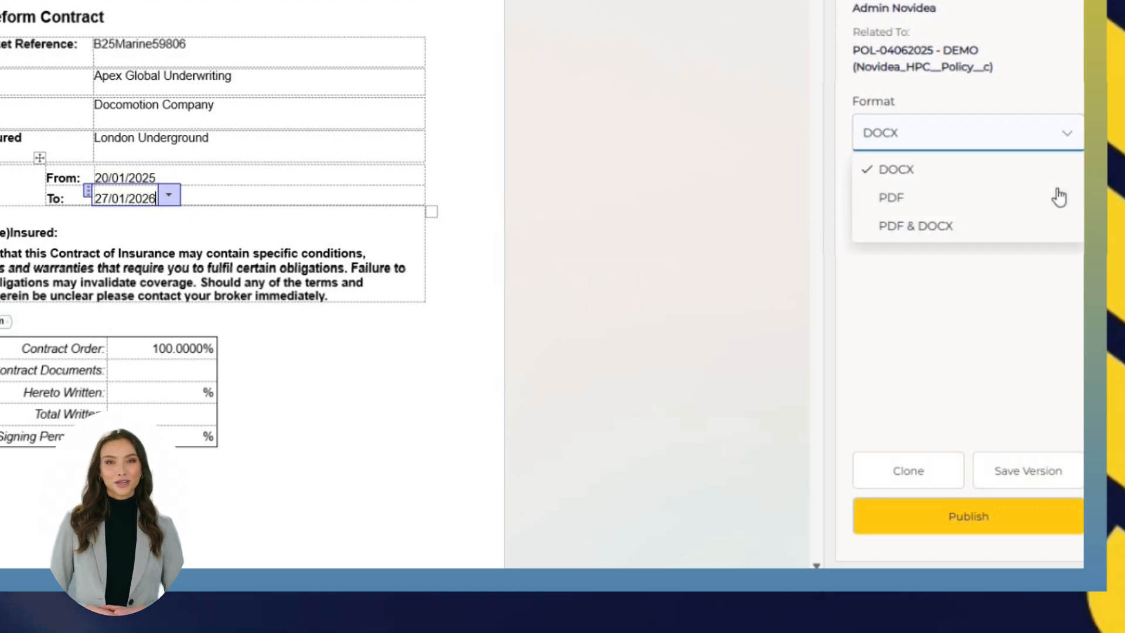
{"action": "left_click", "coordinate": [1070, 139]}
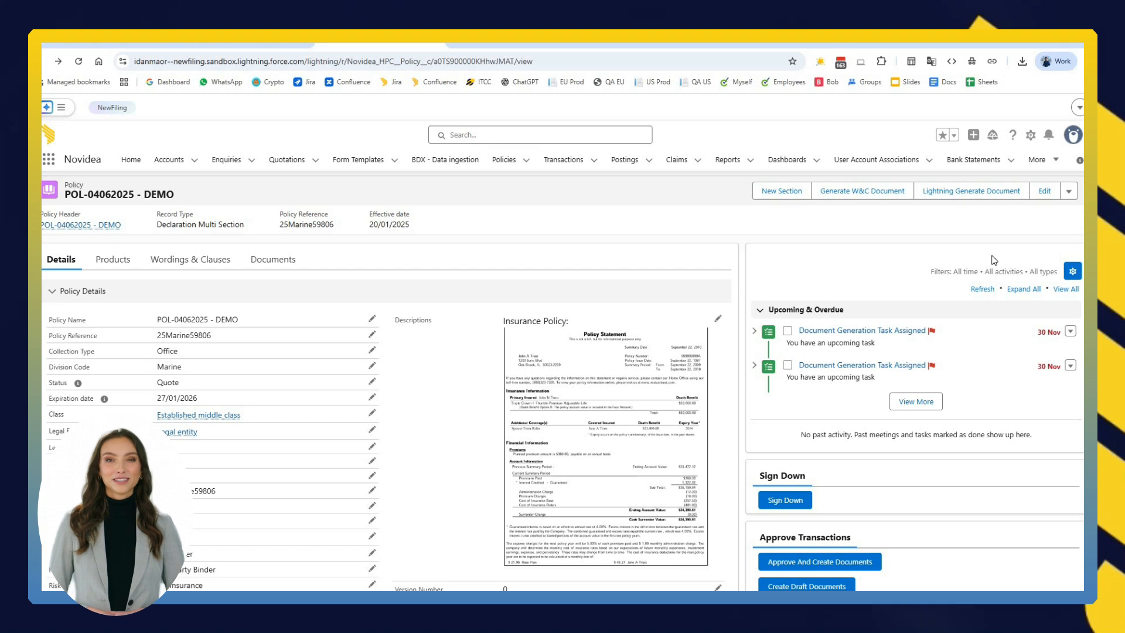
Step: Review the collection type, dates, description image, canceled flag and account risks on the policy record in Novidea
{"action": "scroll", "coordinate": [484, 509], "scroll_direction": "down", "scroll_amount": 2}
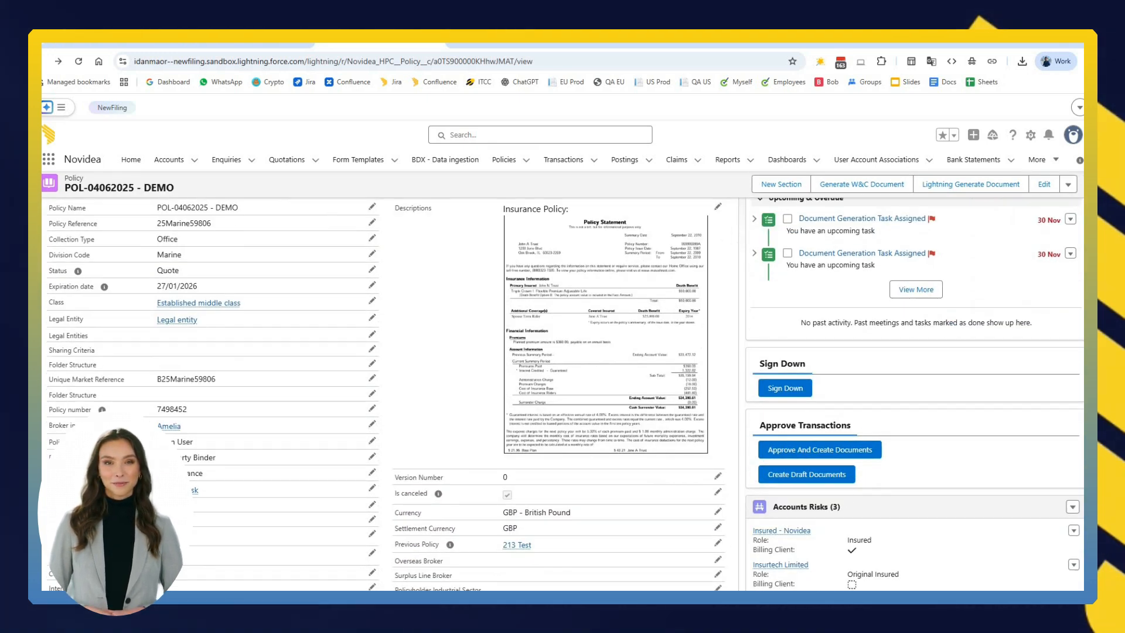
{"action": "scroll", "coordinate": [565, 394], "scroll_direction": "down", "scroll_amount": 1}
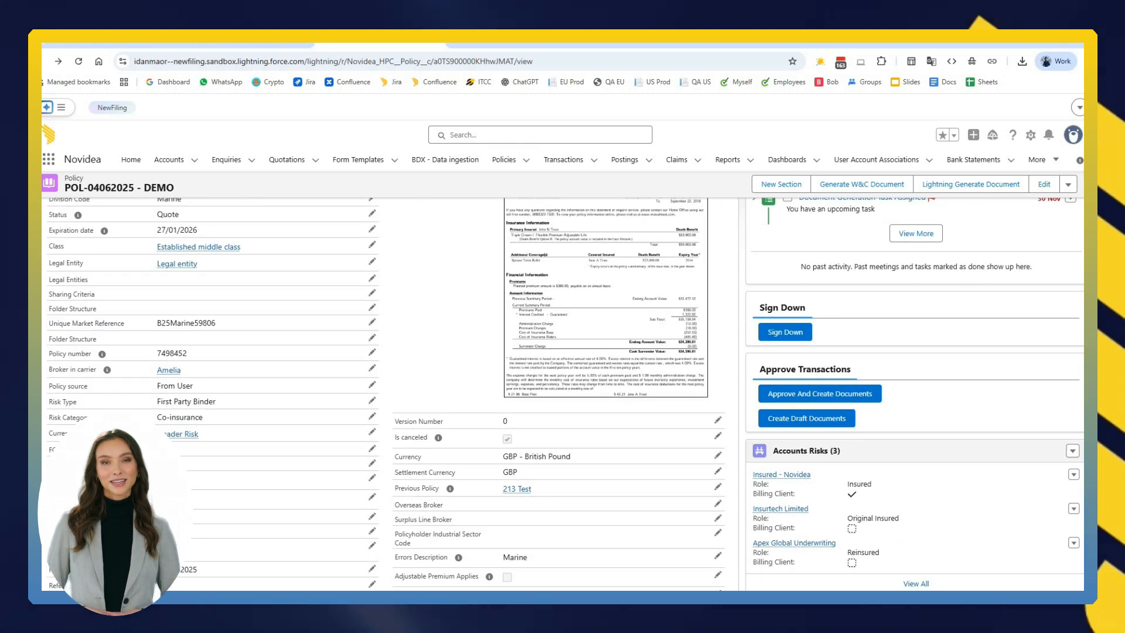
{"action": "scroll", "coordinate": [563, 394], "scroll_direction": "down", "scroll_amount": 1}
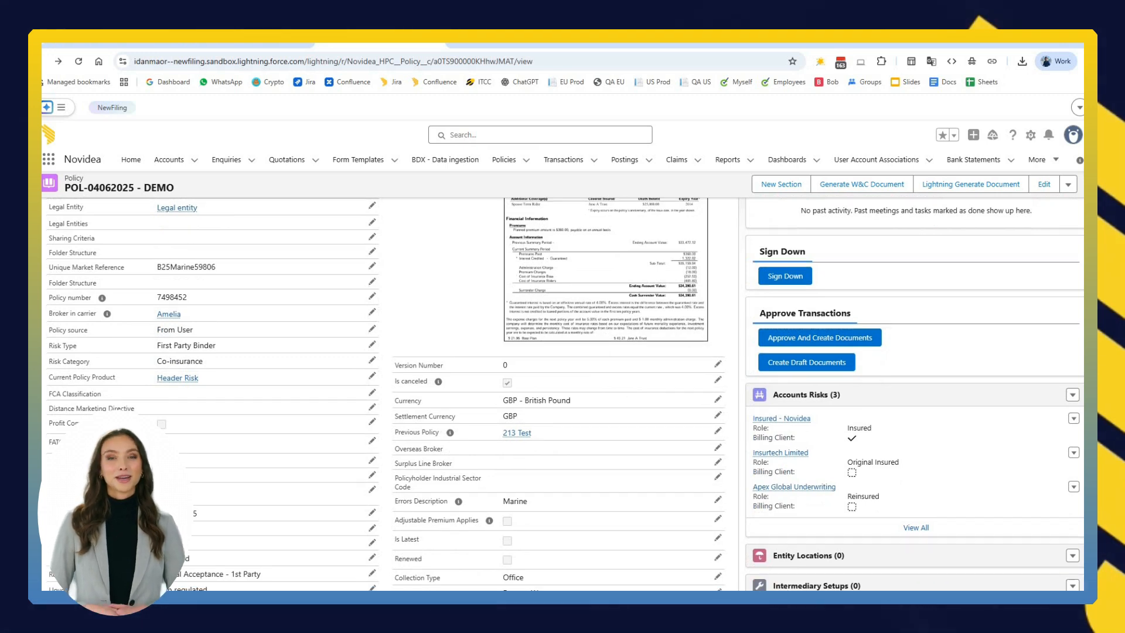
Step: Preview the amended Acceptance of Documents clause among the policy's wordings and clauses
{"action": "scroll", "coordinate": [563, 394], "scroll_direction": "up", "scroll_amount": 2}
{"action": "scroll", "coordinate": [563, 394], "scroll_direction": "up", "scroll_amount": 2}
{"action": "left_click", "coordinate": [191, 259]}
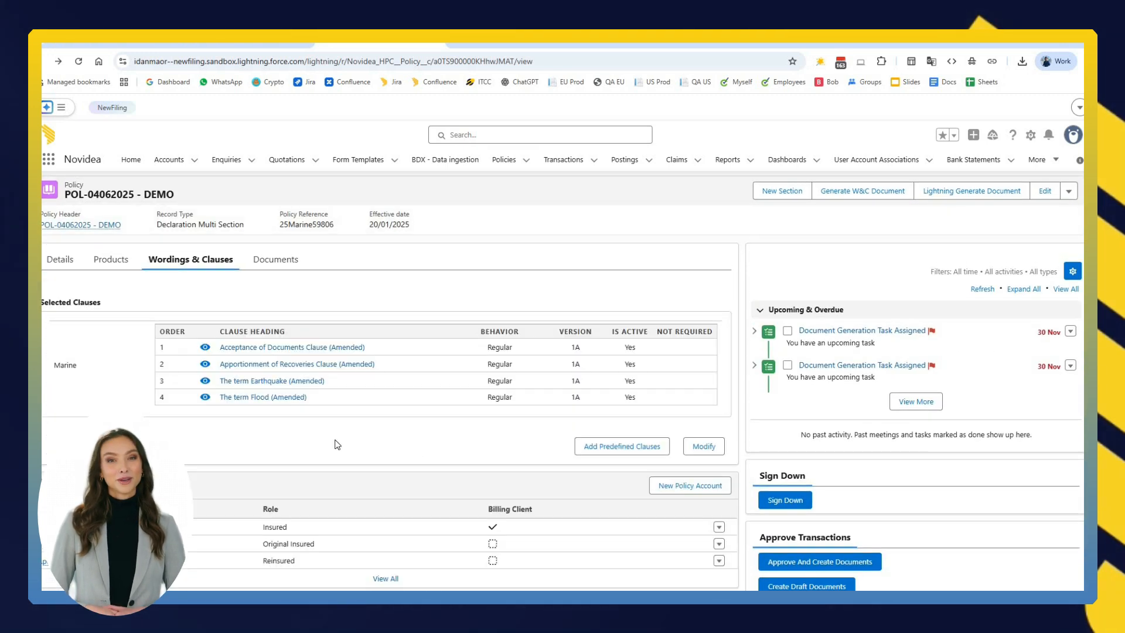
{"action": "left_click", "coordinate": [206, 349]}
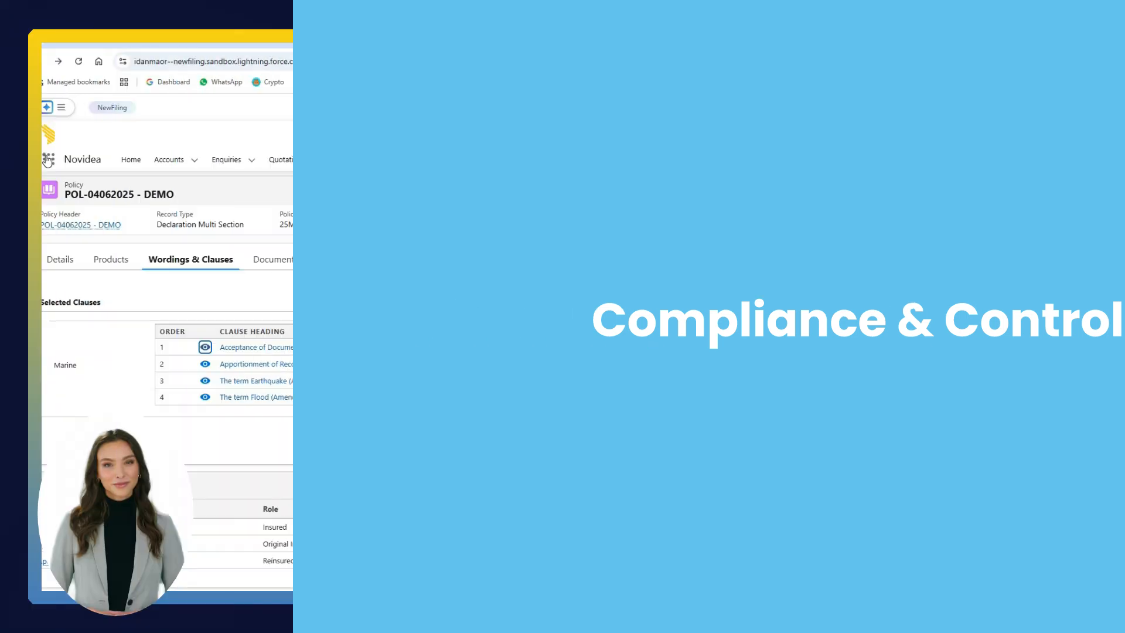
Step: Search the app launcher for "Dynamic" and open the Dynamic Word Logs list
{"action": "left_click", "coordinate": [47, 160]}
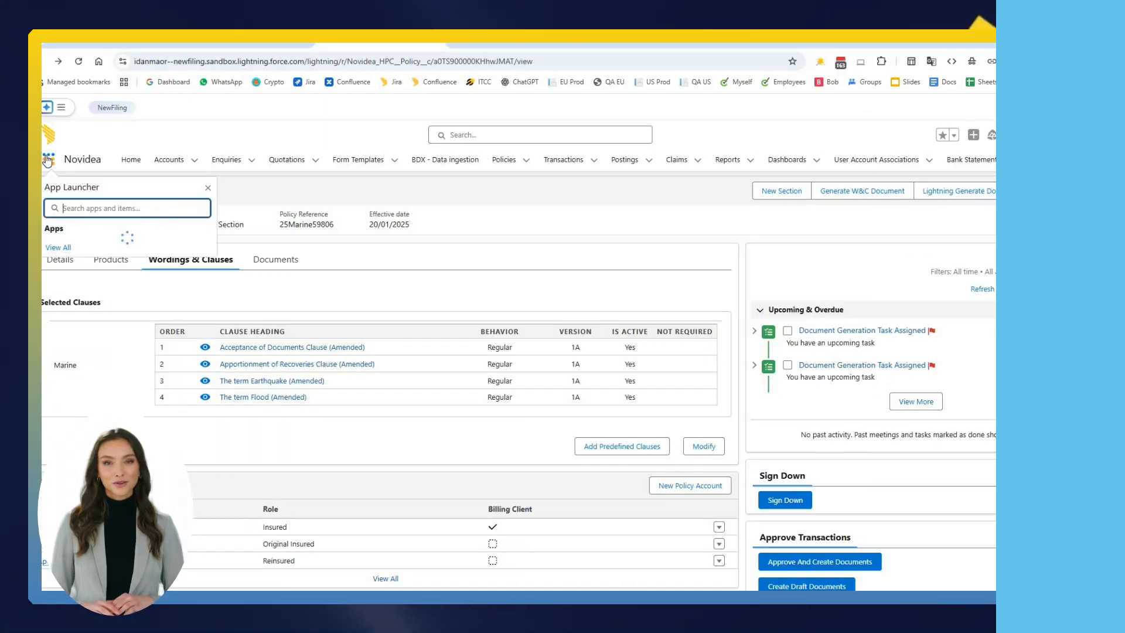
{"action": "type", "text": "Dynamic"}
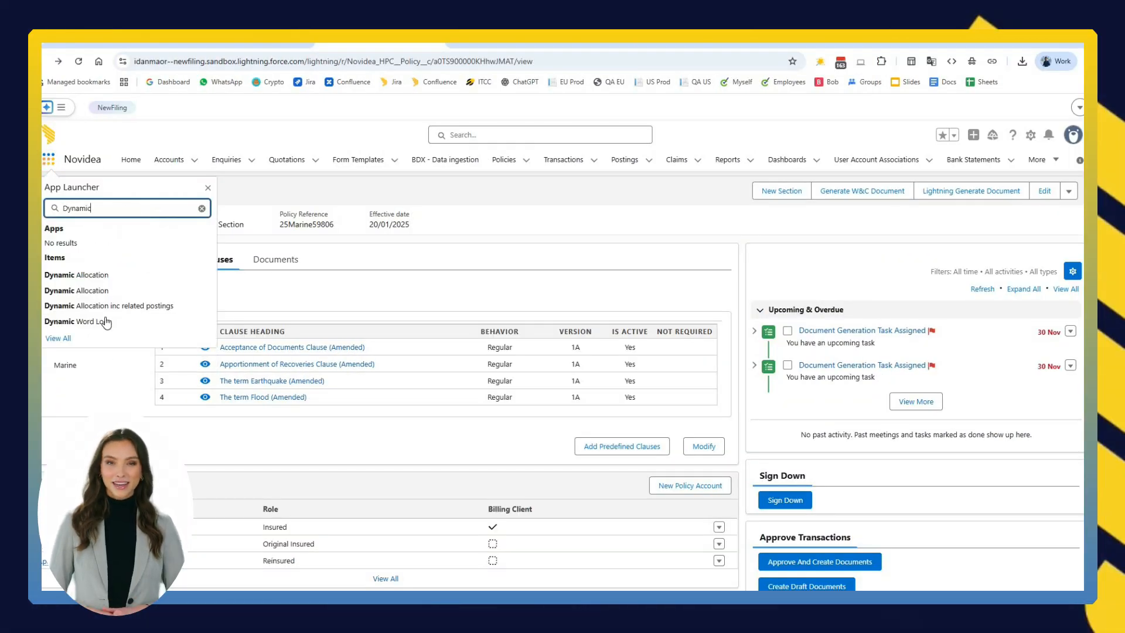
{"action": "left_click", "coordinate": [123, 319]}
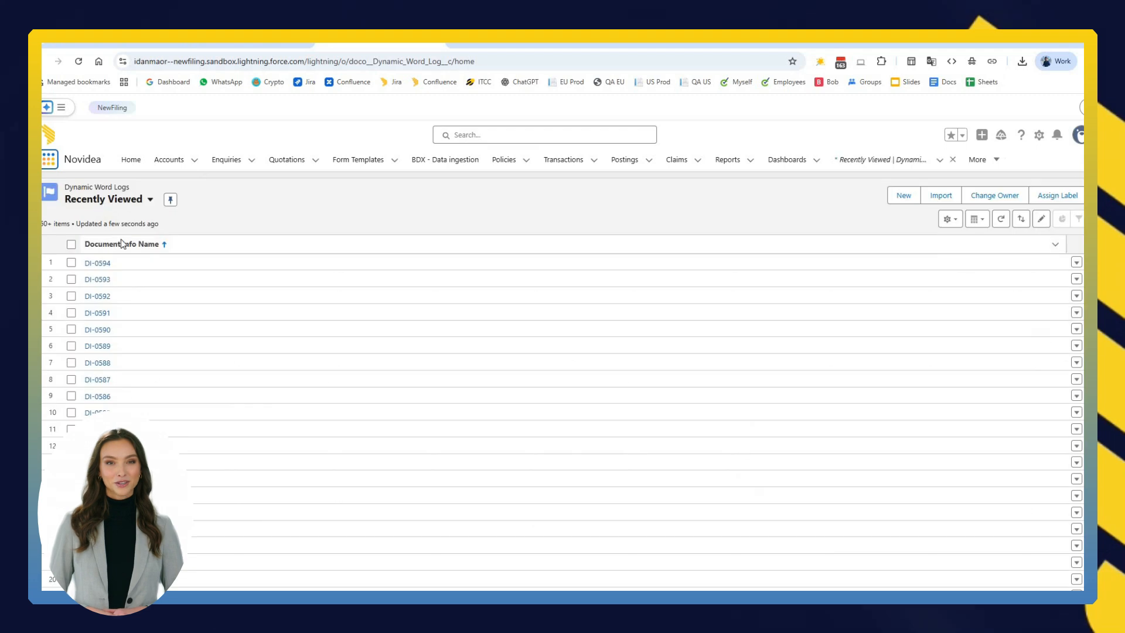
Step: Open log DI-0594, its dynamic response and the Collection Type feedback record, and examine who last modified it
{"action": "left_click", "coordinate": [93, 263]}
{"action": "left_click", "coordinate": [64, 232]}
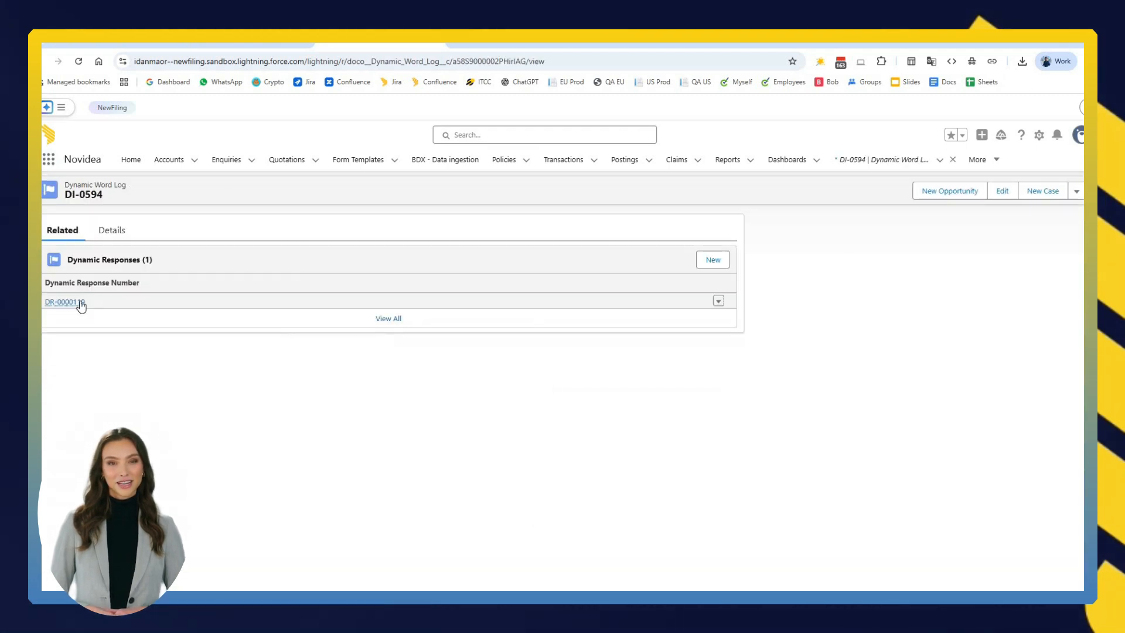
{"action": "left_click", "coordinate": [81, 306]}
{"action": "left_click", "coordinate": [62, 231]}
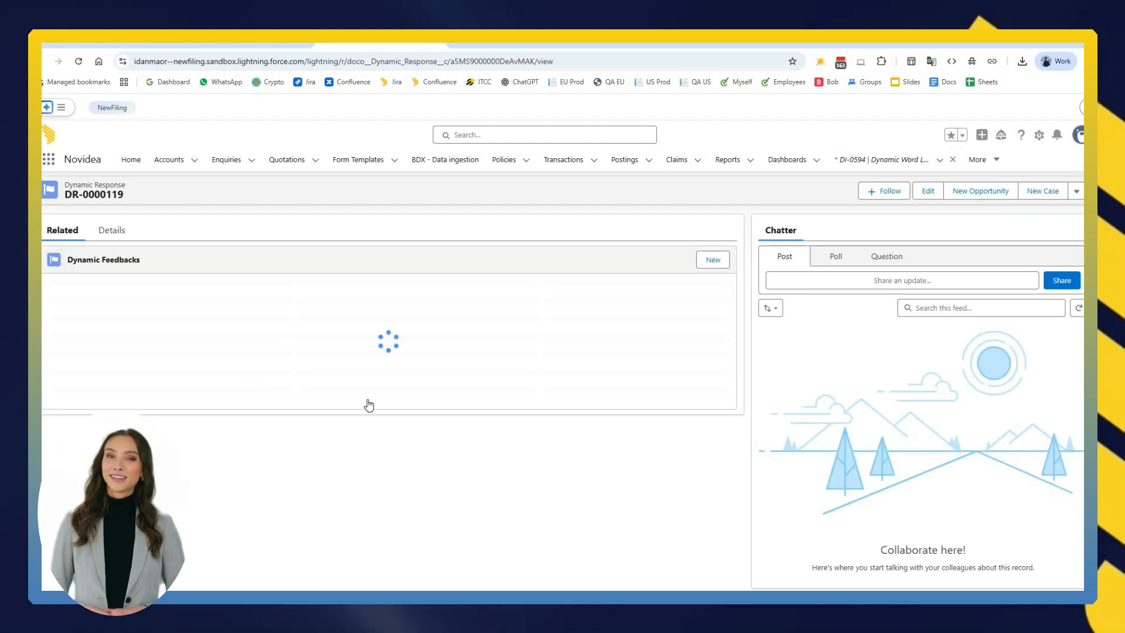
{"action": "left_click", "coordinate": [81, 383]}
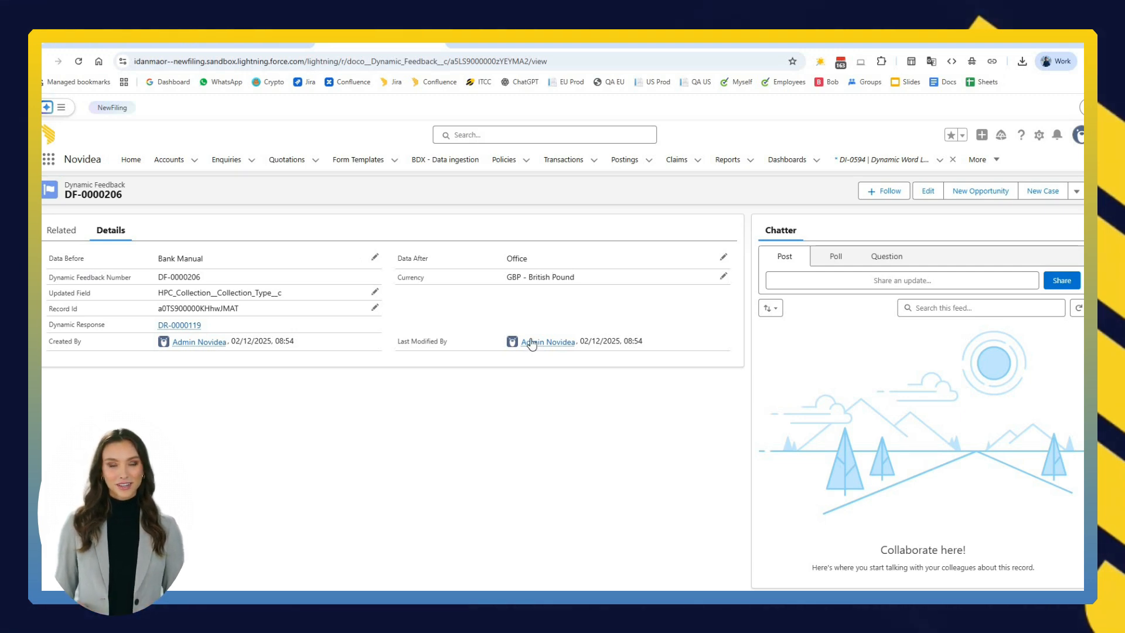
{"action": "mouse_move", "coordinate": [535, 343]}
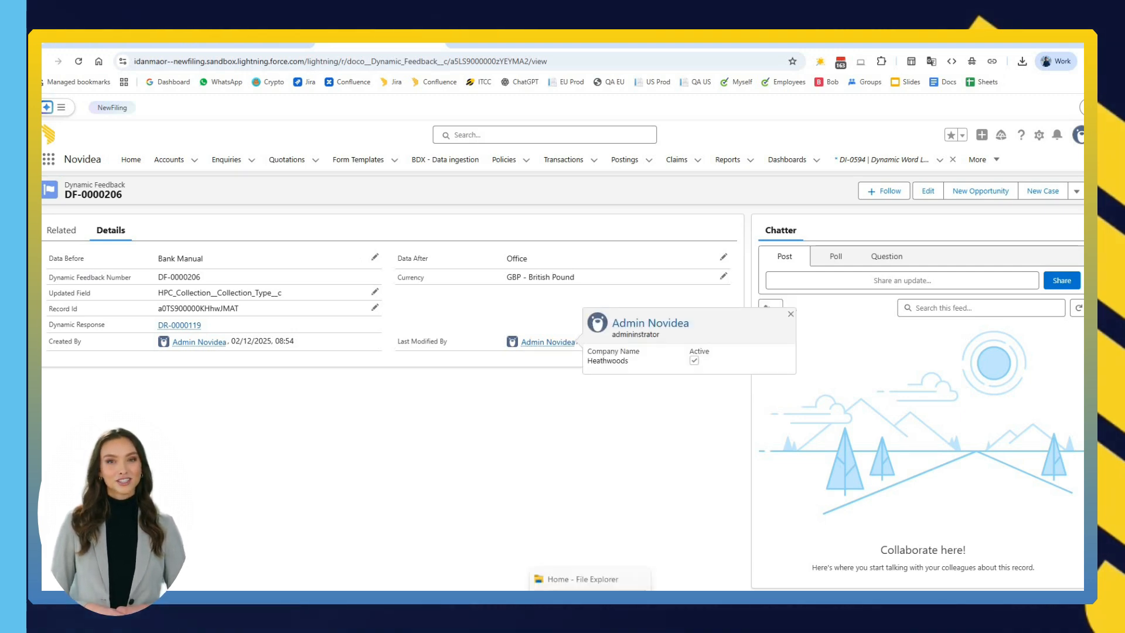